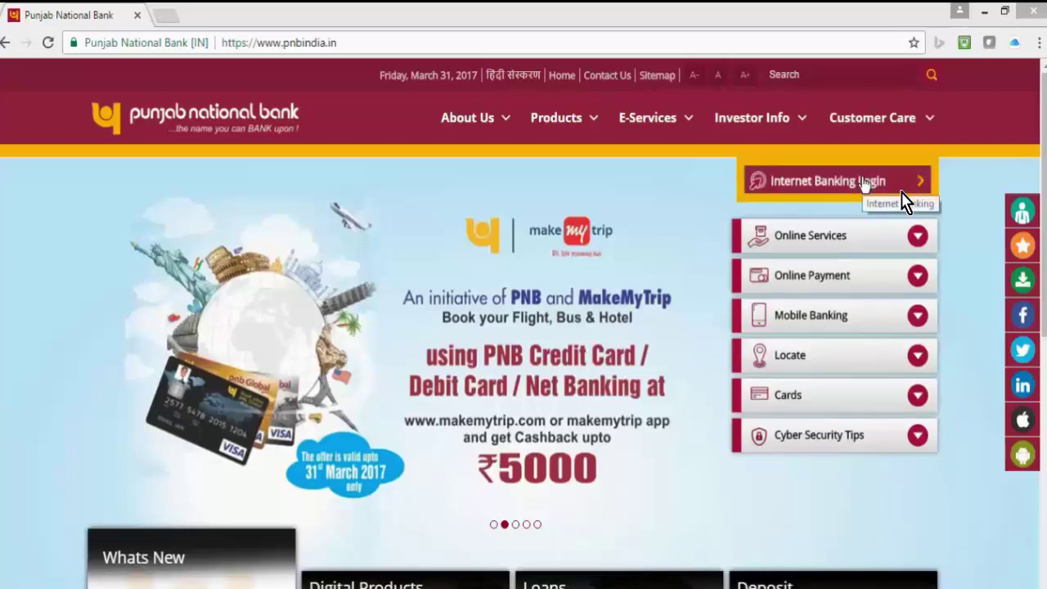
- Go from Internet Banking Login to Retail Internet Banking and open the New user registration form
left_click(864, 183)
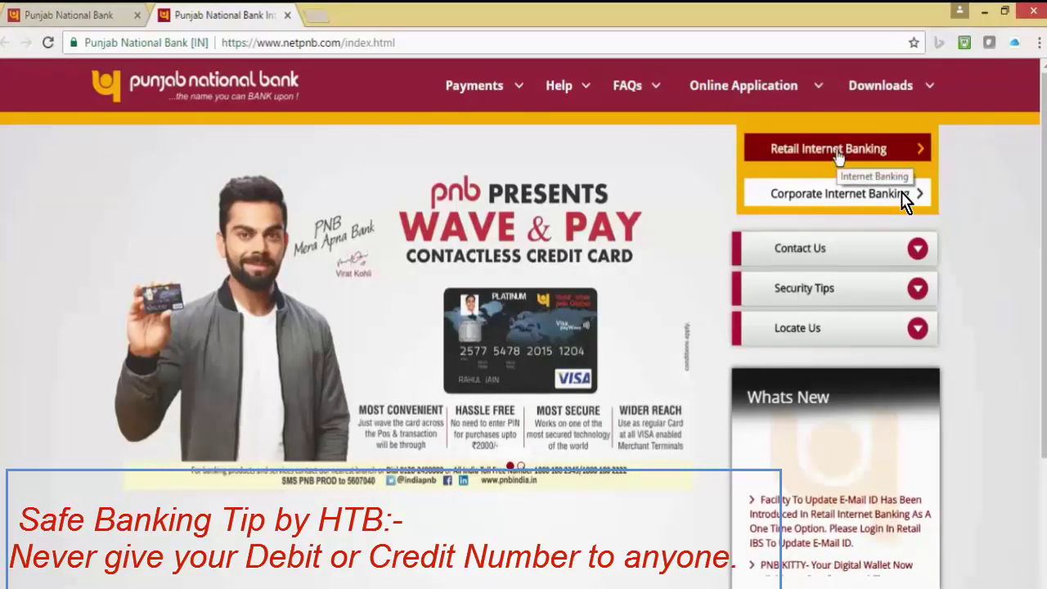
left_click(838, 156)
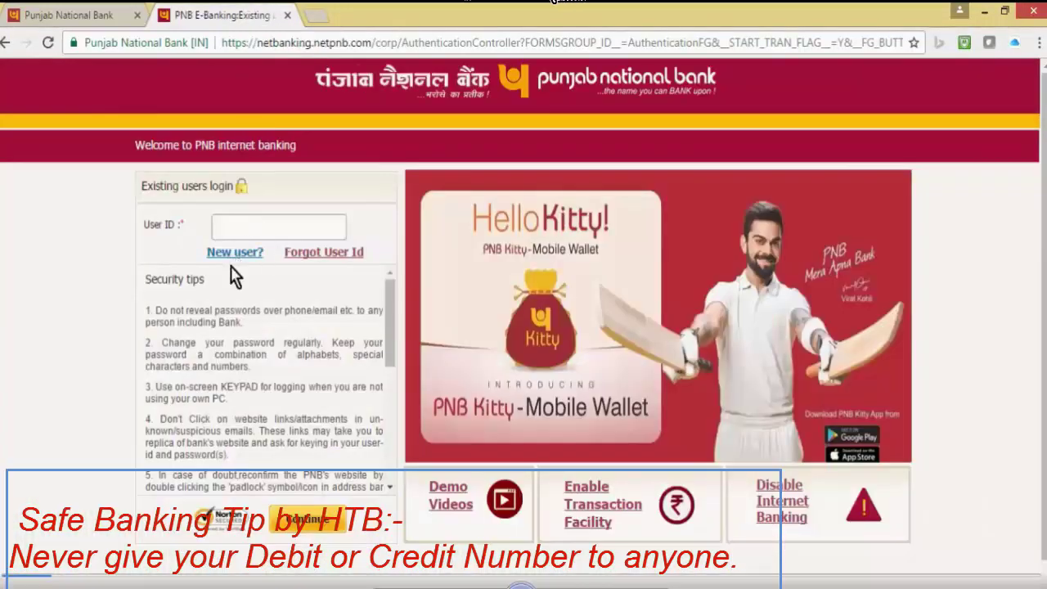
left_click(250, 257)
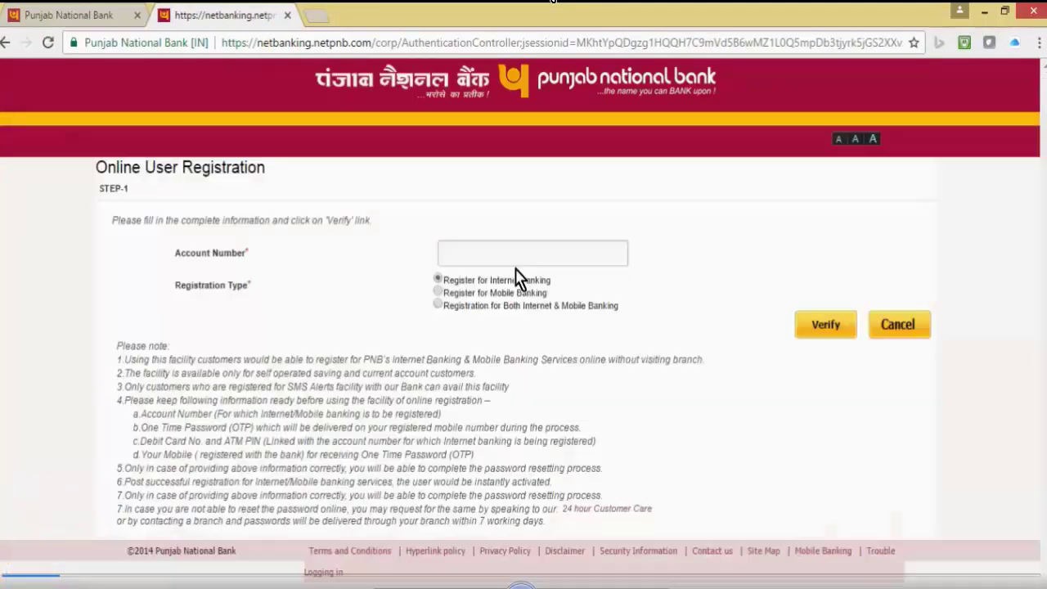
- Enter the account number and choose registration for both Internet and Mobile Banking
left_click(514, 260)
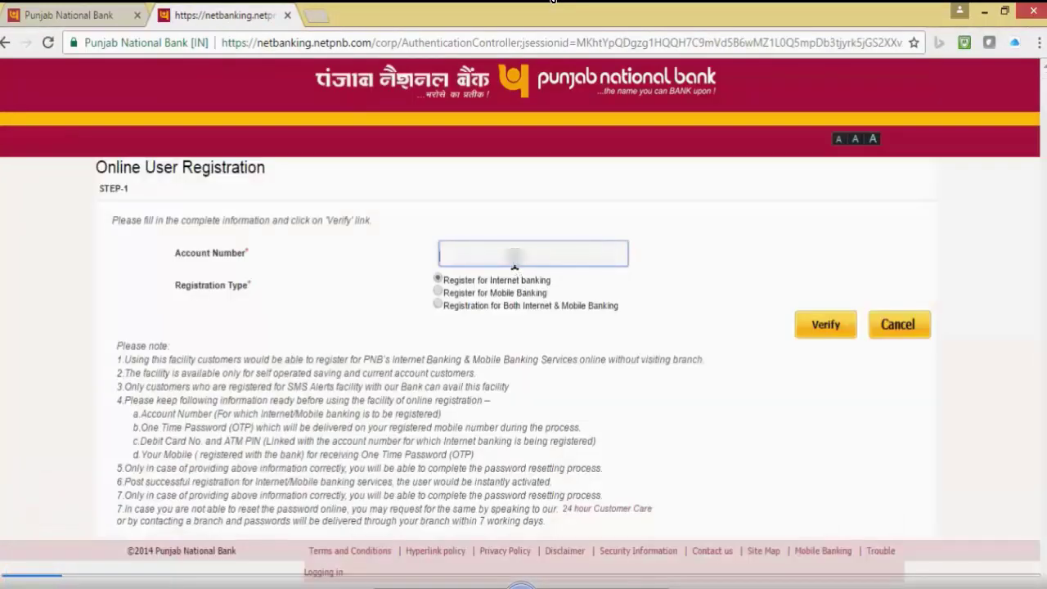
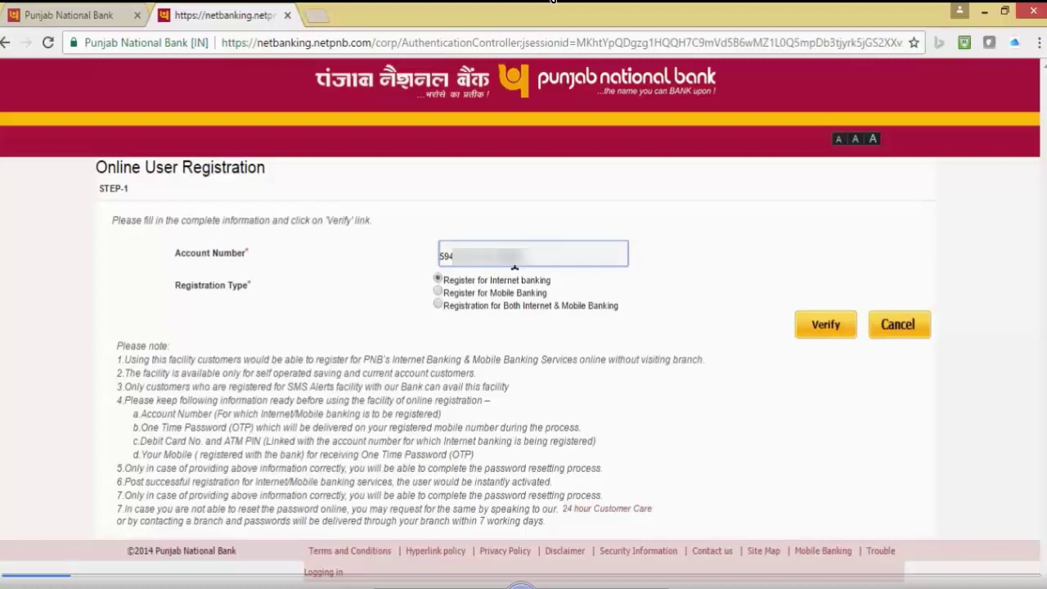
left_click(438, 305)
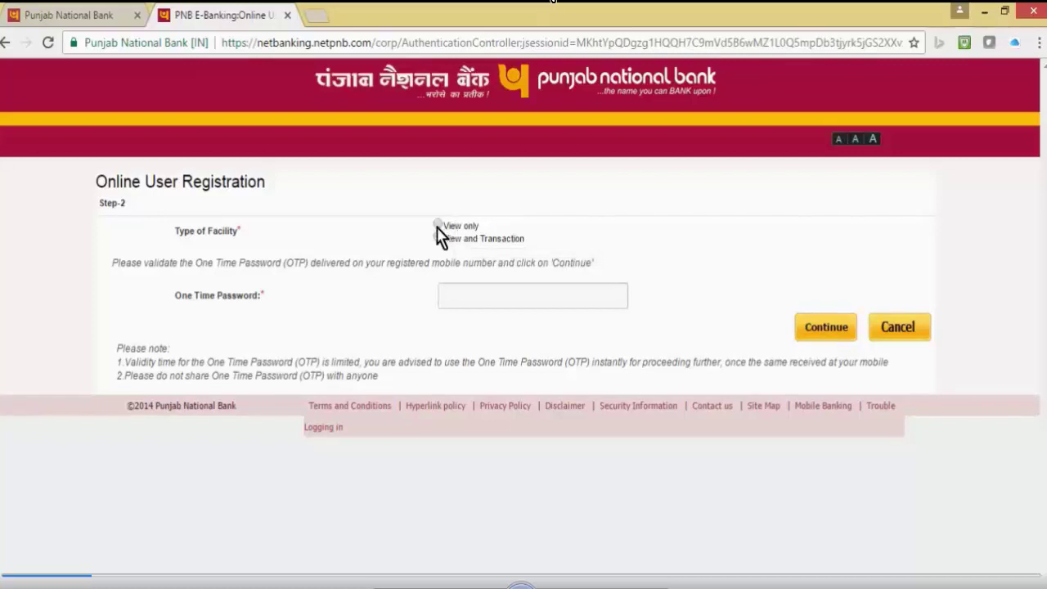
- Choose the View and Transaction facility and submit the one-time password received
left_click(438, 237)
left_click(465, 297)
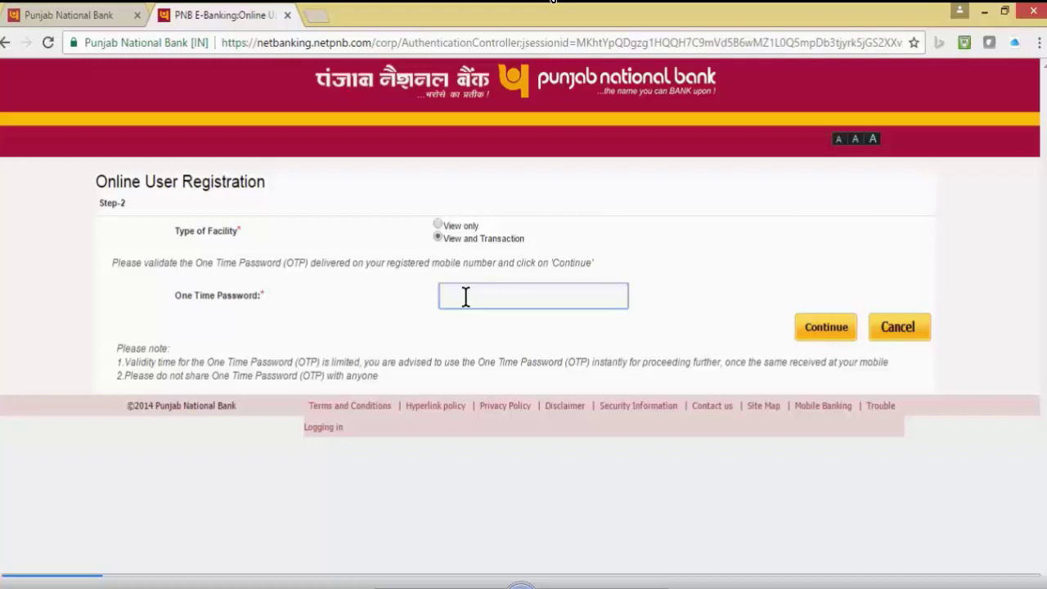
type("111111")
left_click(825, 329)
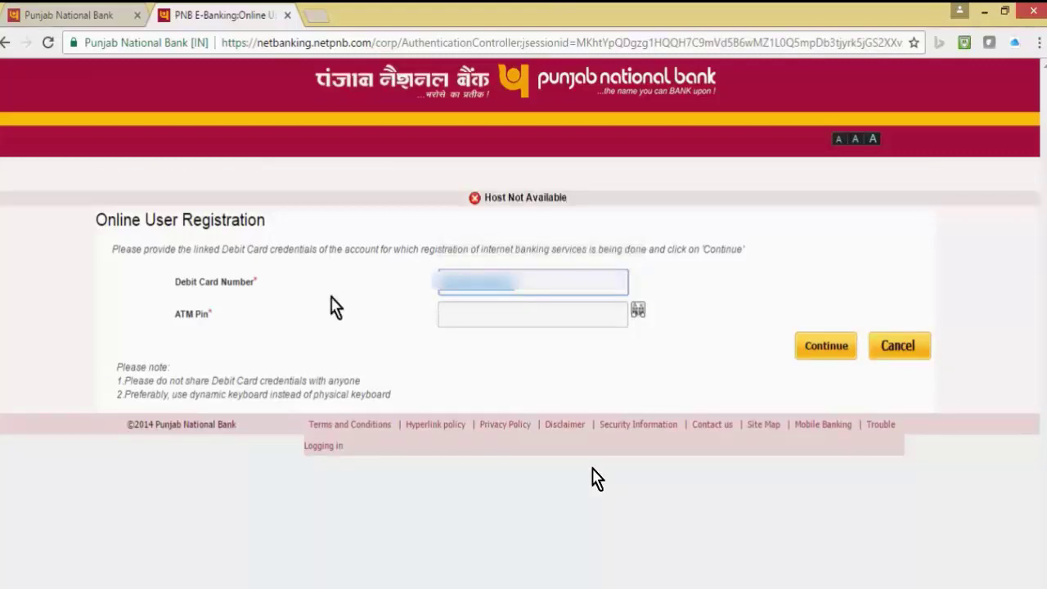
- Submit the debit card's ATM PIN, then enter the new login password
key("Tab")
type("••")
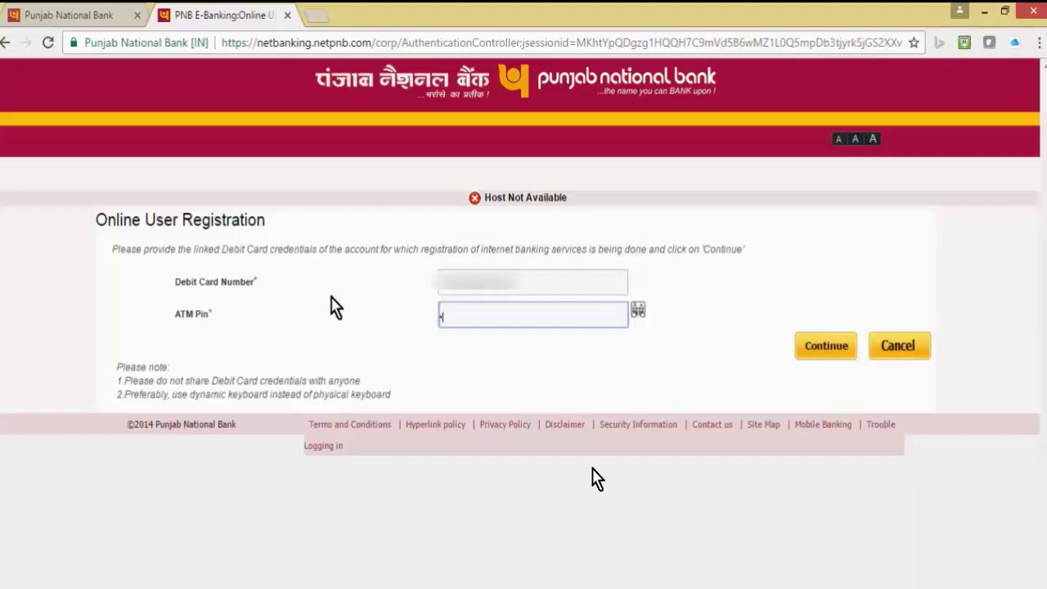
type("••")
left_click(826, 346)
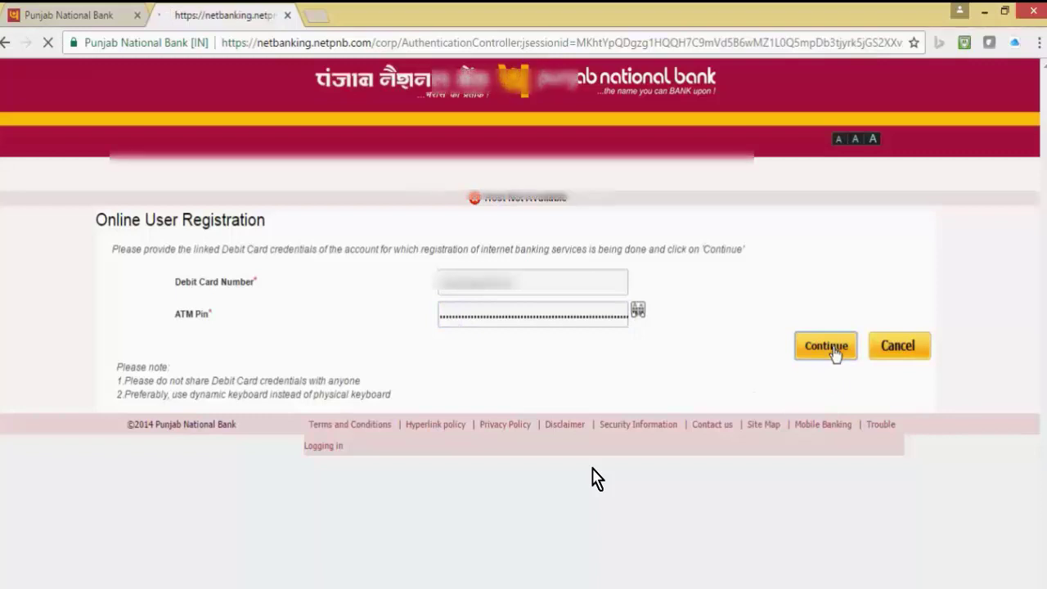
left_click(528, 254)
type("••••••••••••••")
- Confirm the login password, then set and confirm the transaction password
key("Tab")
type("••••••••••••••")
key("Tab")
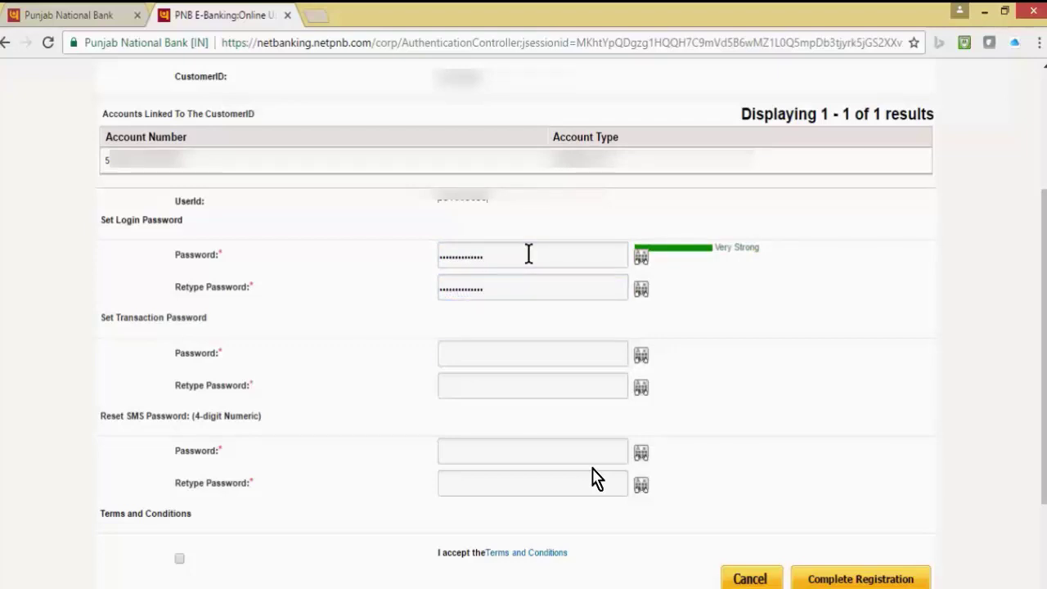
type("•")
key("BackSpace")
type("•••••••••••")
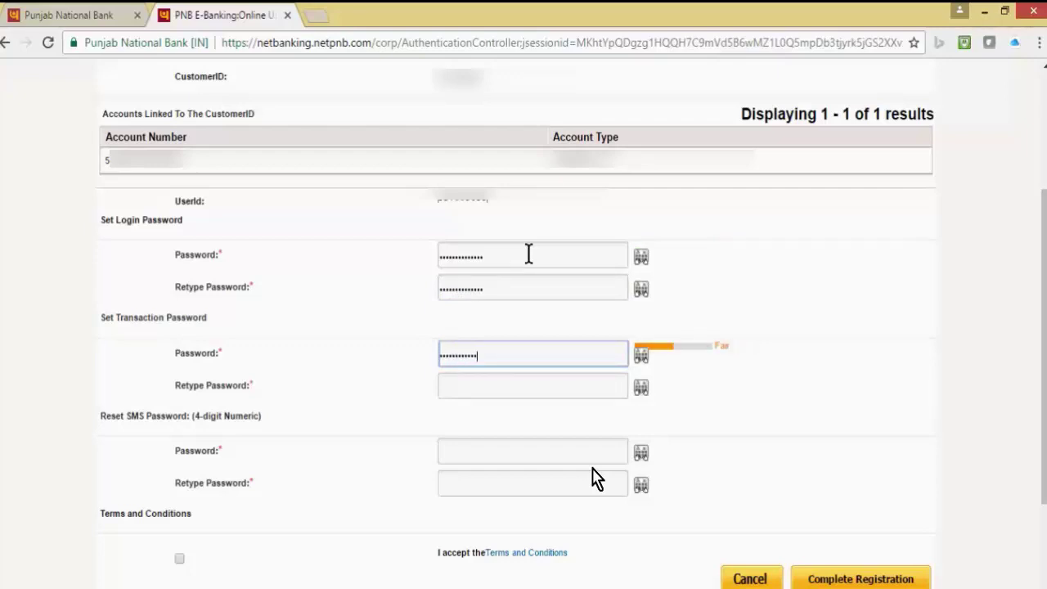
key("Tab")
type("•••••••••••")
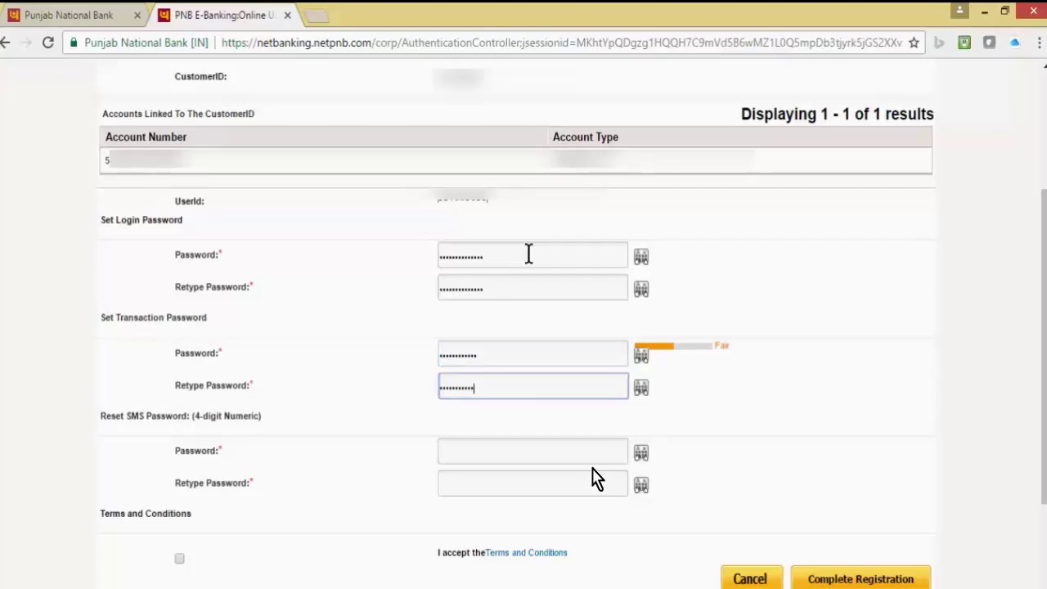
- Set and confirm the 4-digit SMS password, accept the Terms and Conditions, and complete registration
key("Tab")
type("••••")
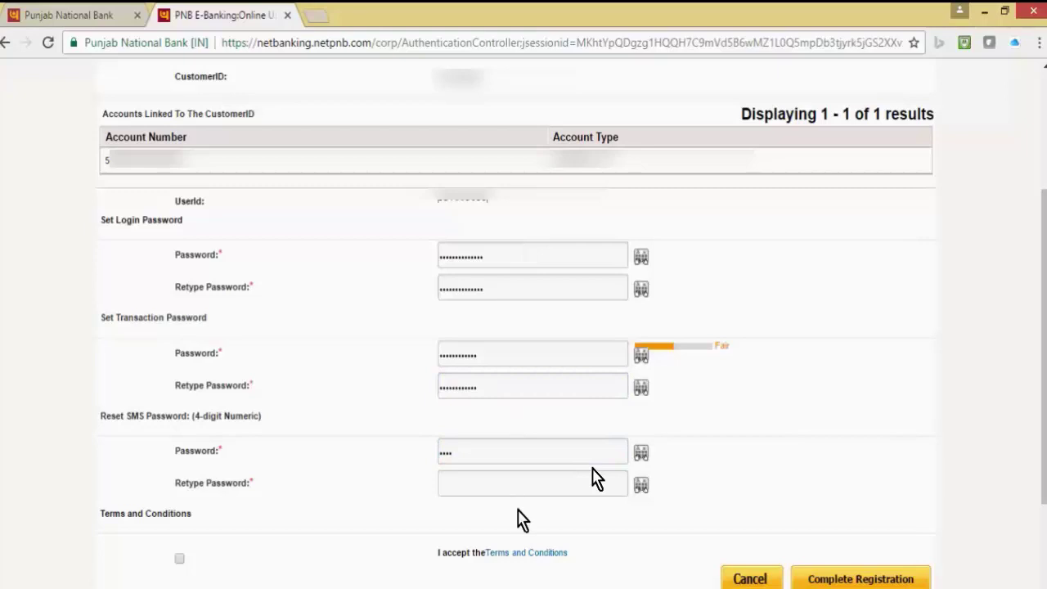
left_click(522, 484)
type("••••")
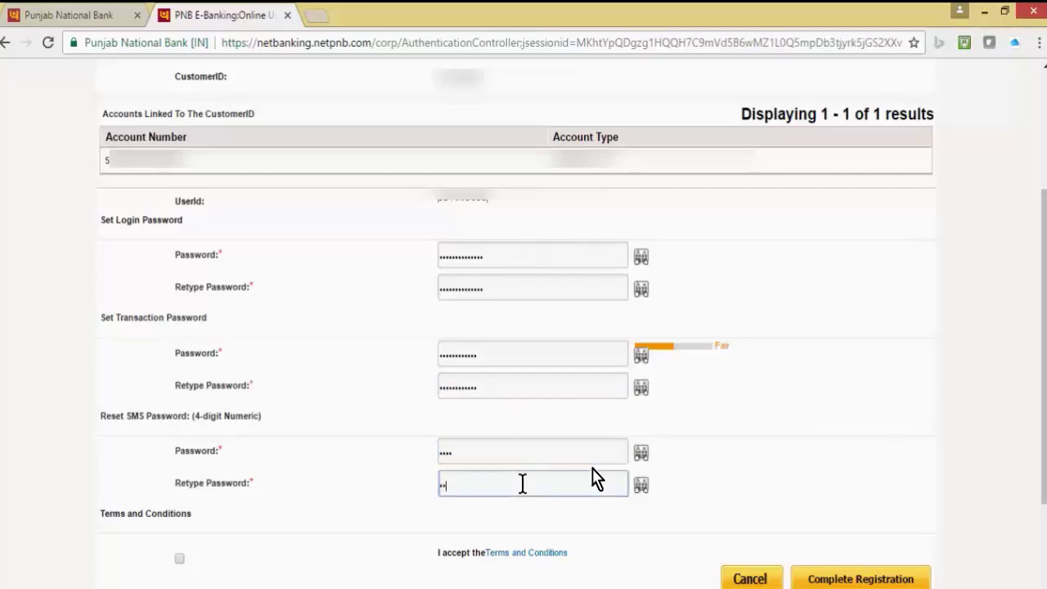
left_click(179, 558)
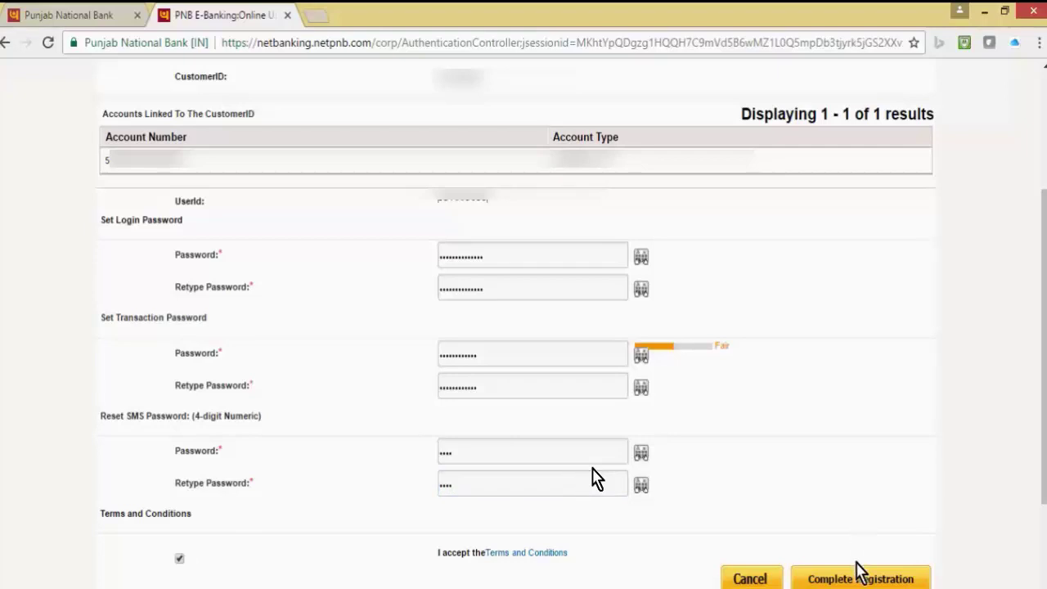
left_click(845, 579)
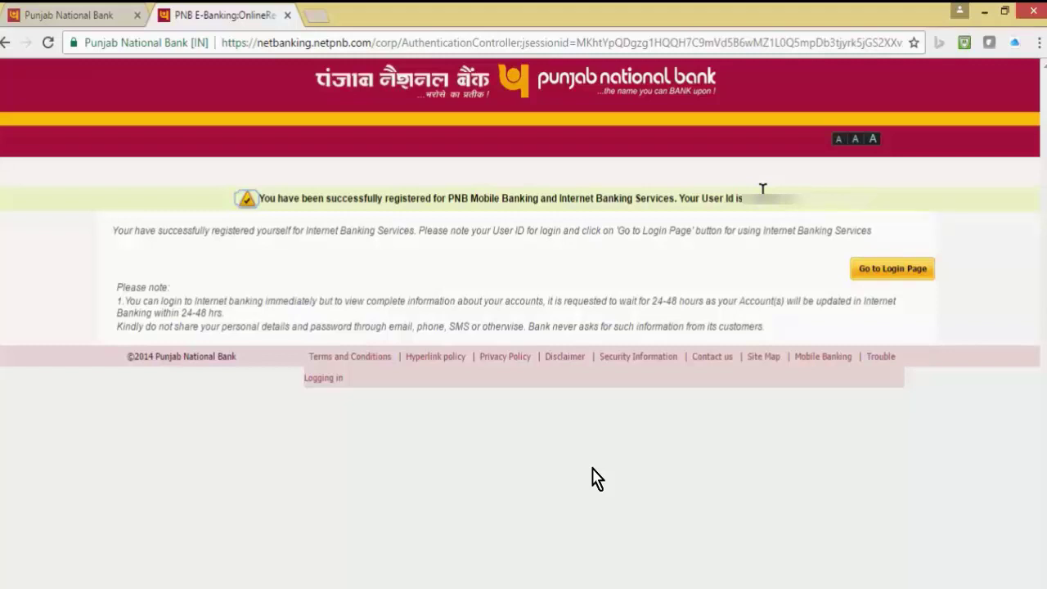
- Select the newly issued User ID in the success message and go to the login page
double_click(762, 198)
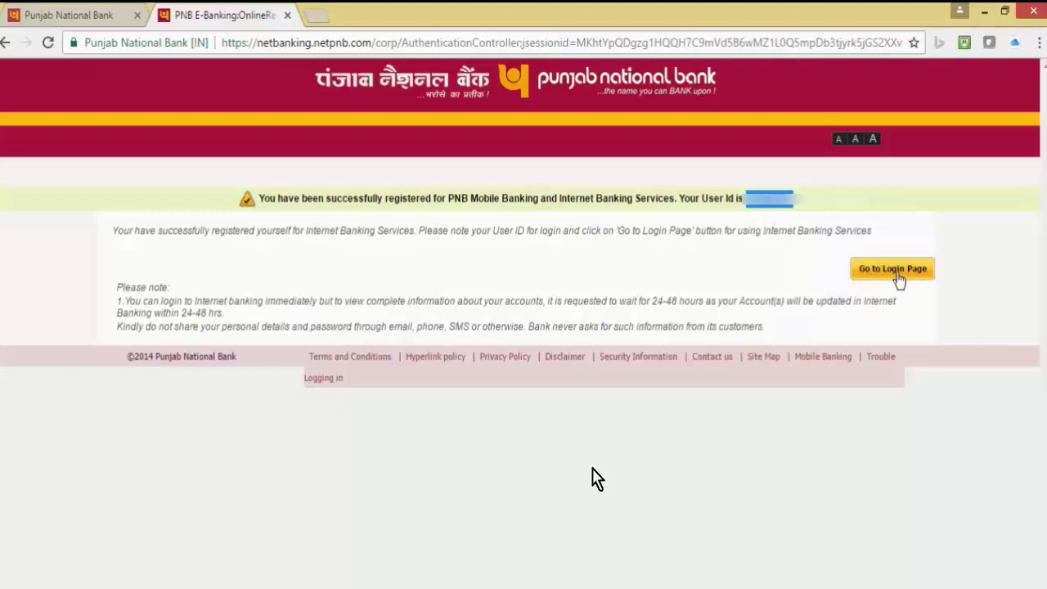
left_click(906, 274)
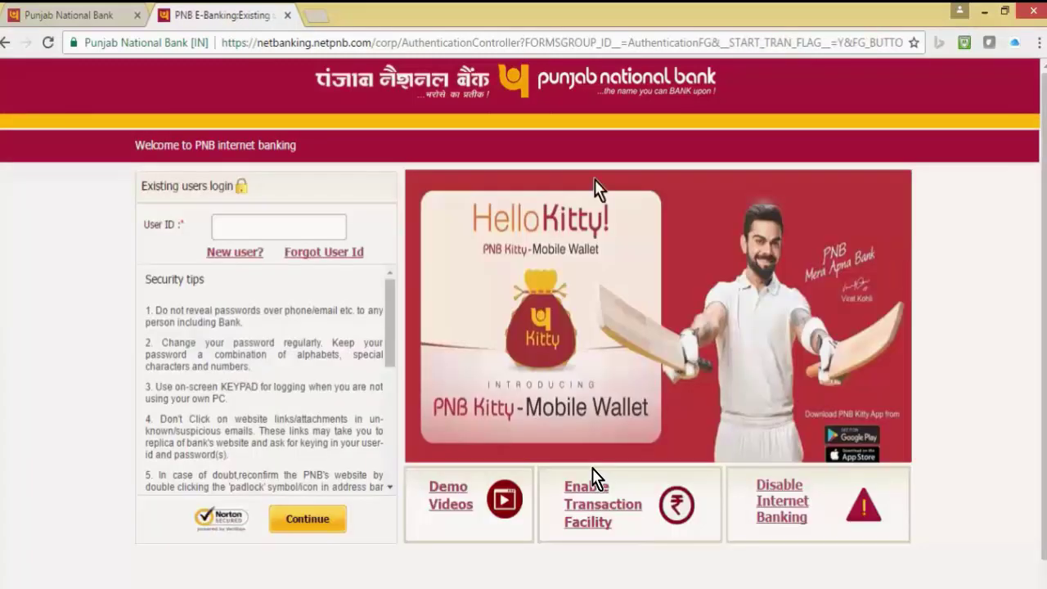
- Enter the new User ID and submit it to reach password entry
left_click(305, 235)
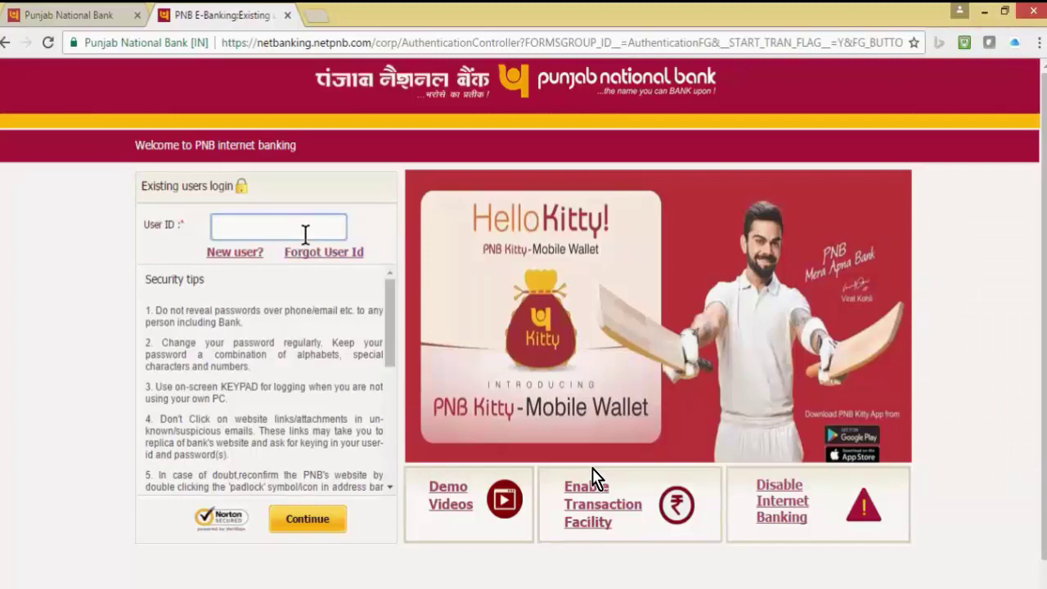
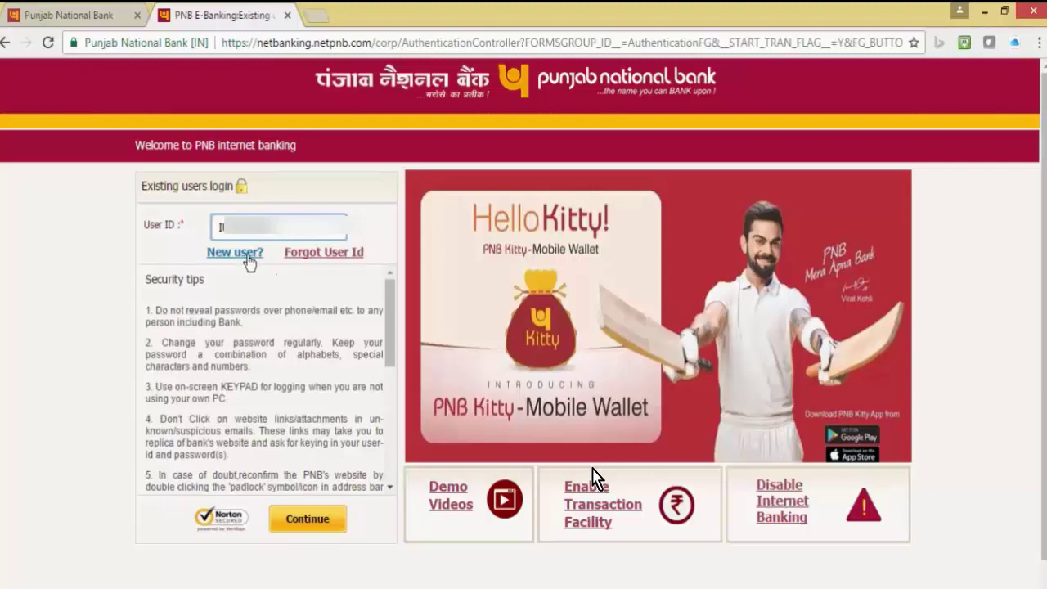
left_click(246, 256)
left_click_drag(394, 330, 390, 449)
left_click(315, 526)
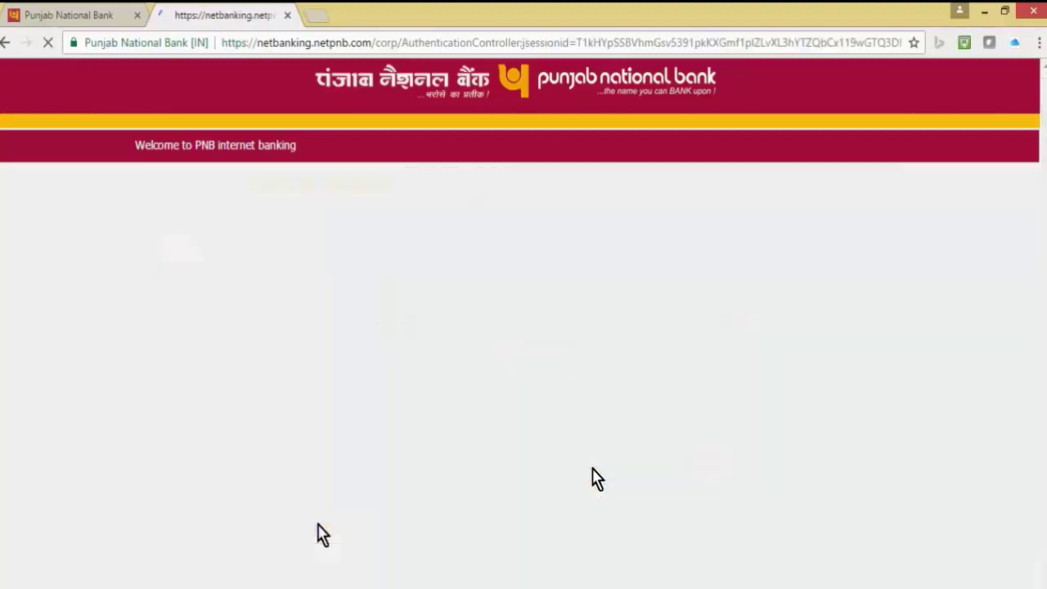
- Enter the login password, keep English, set Dashboard as default page, and log in
left_click(291, 266)
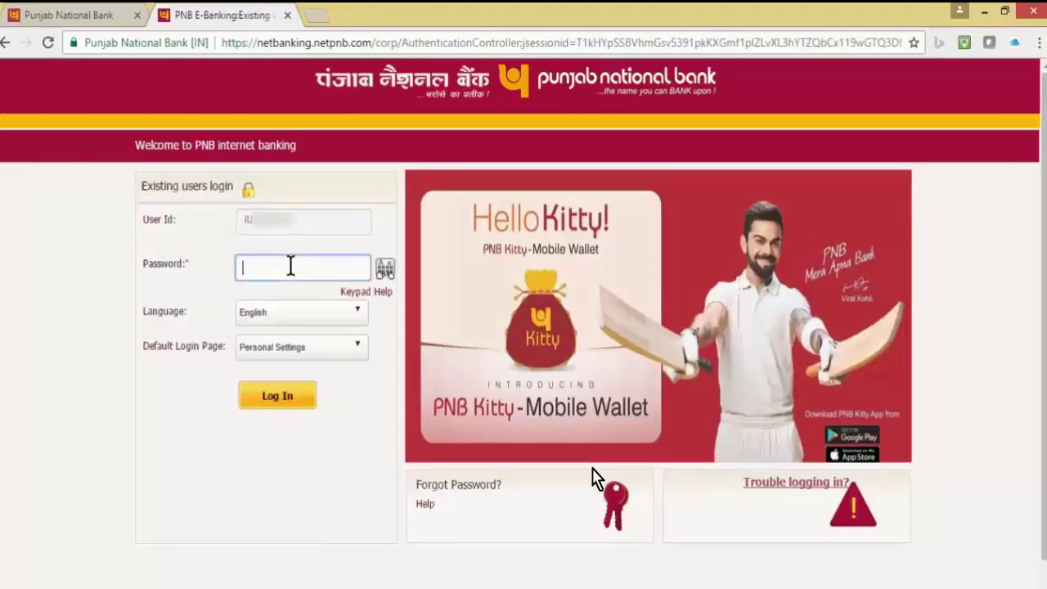
type("*************")
left_click(344, 316)
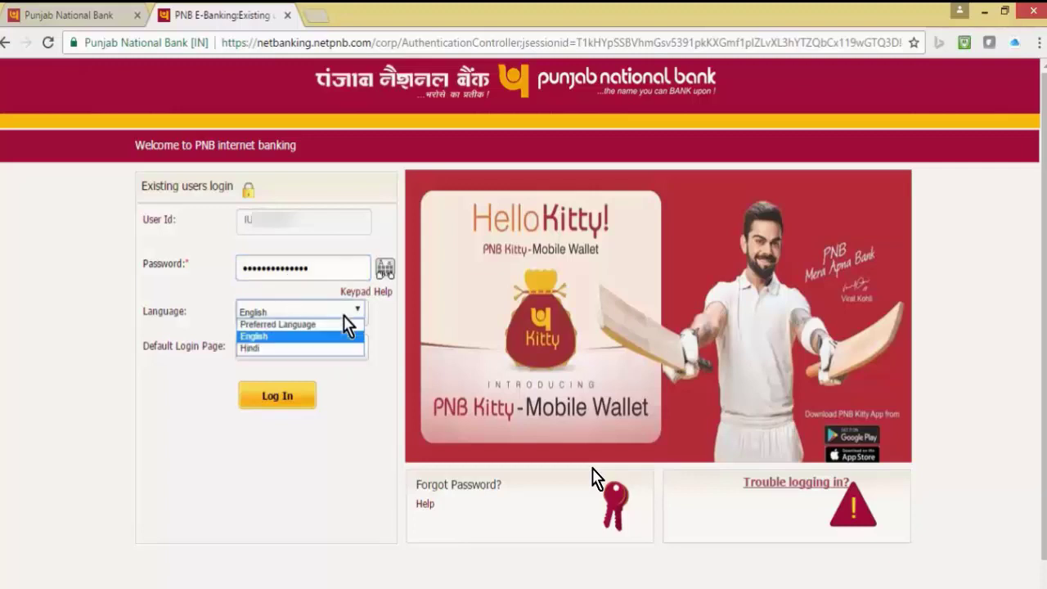
left_click(344, 316)
left_click(334, 349)
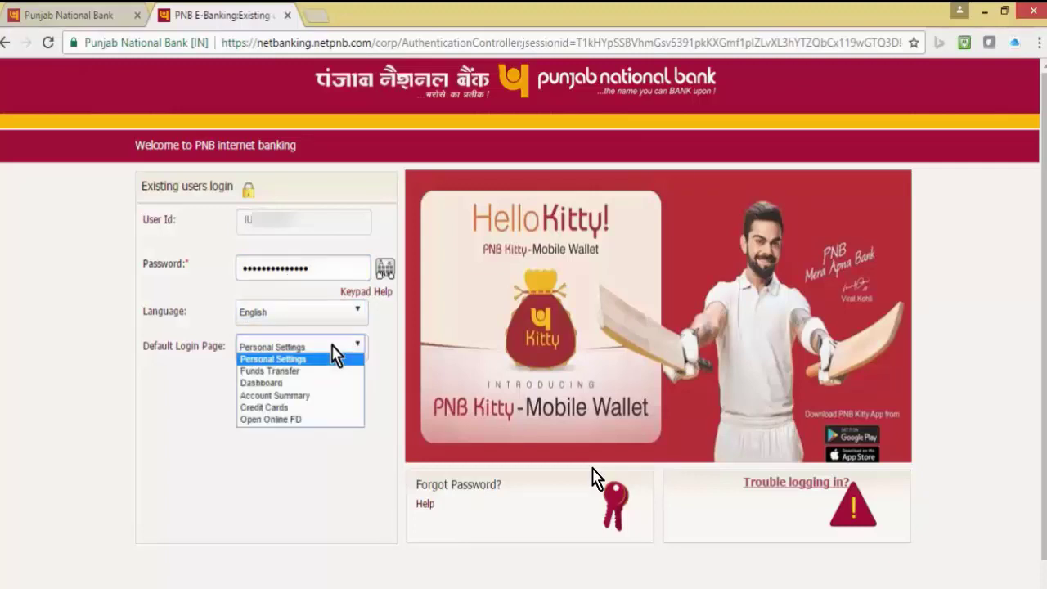
left_click(335, 382)
left_click(282, 406)
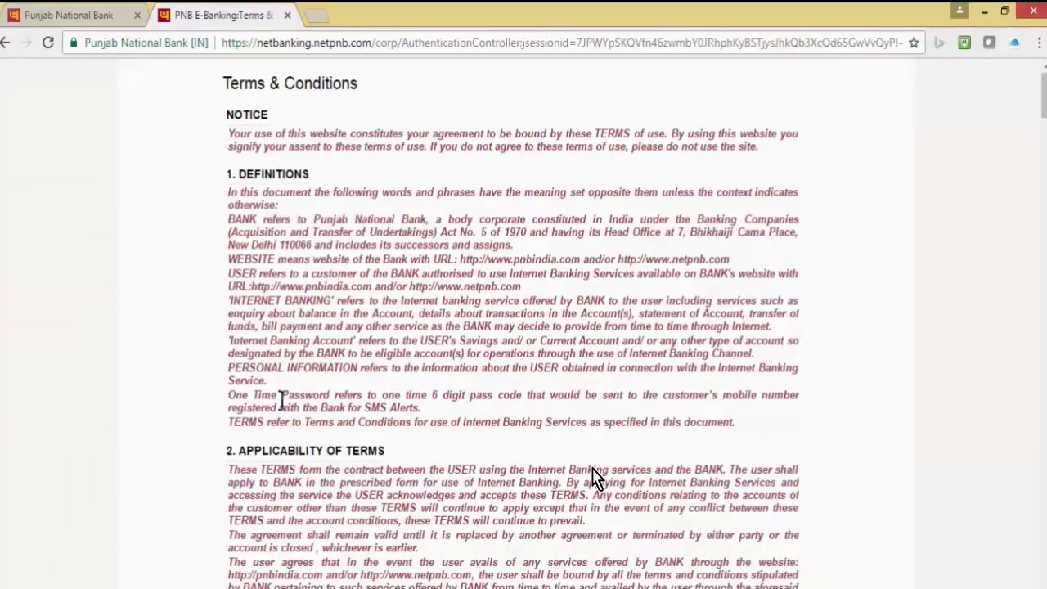
- Scroll to the bottom of the internet banking Terms & Conditions and click Agree
scroll(595, 479, "down", 7)
left_click_drag(1043, 143, 1032, 266)
scroll(596, 478, "down", 1)
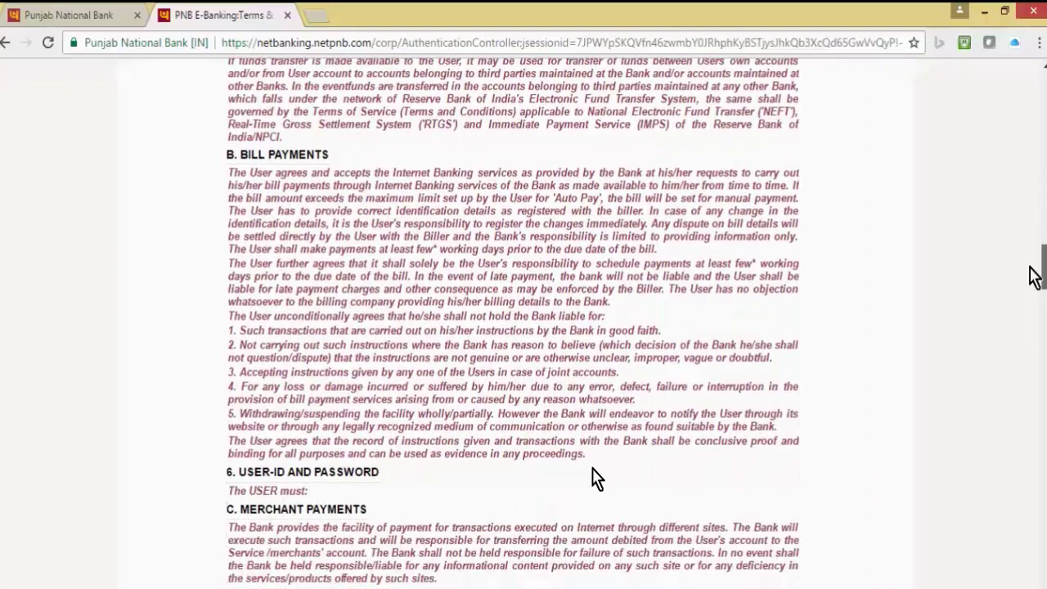
left_click_drag(1031, 267, 1014, 579)
scroll(596, 478, "down", 2)
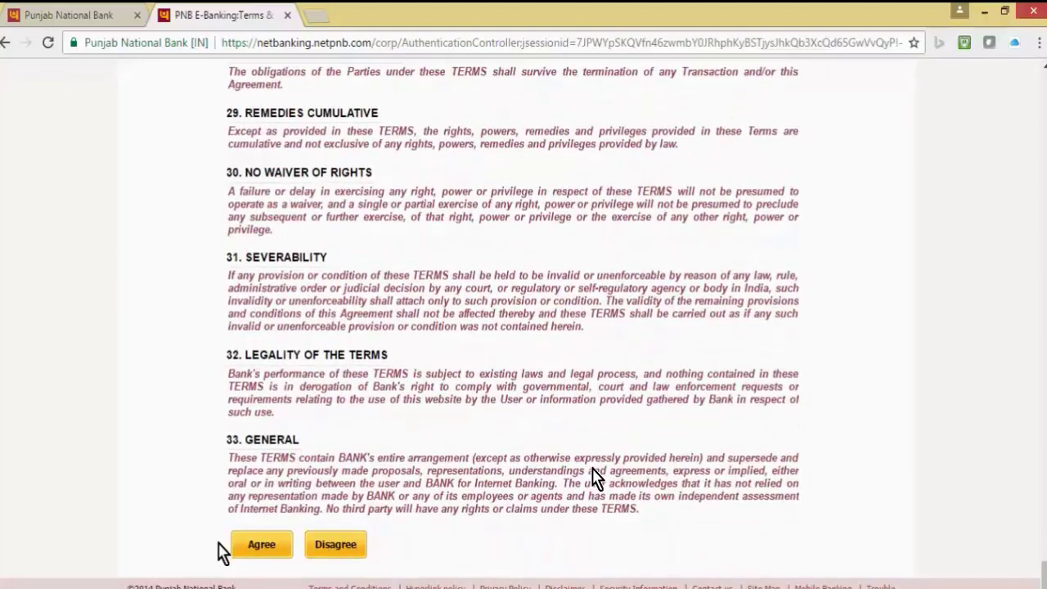
left_click(252, 548)
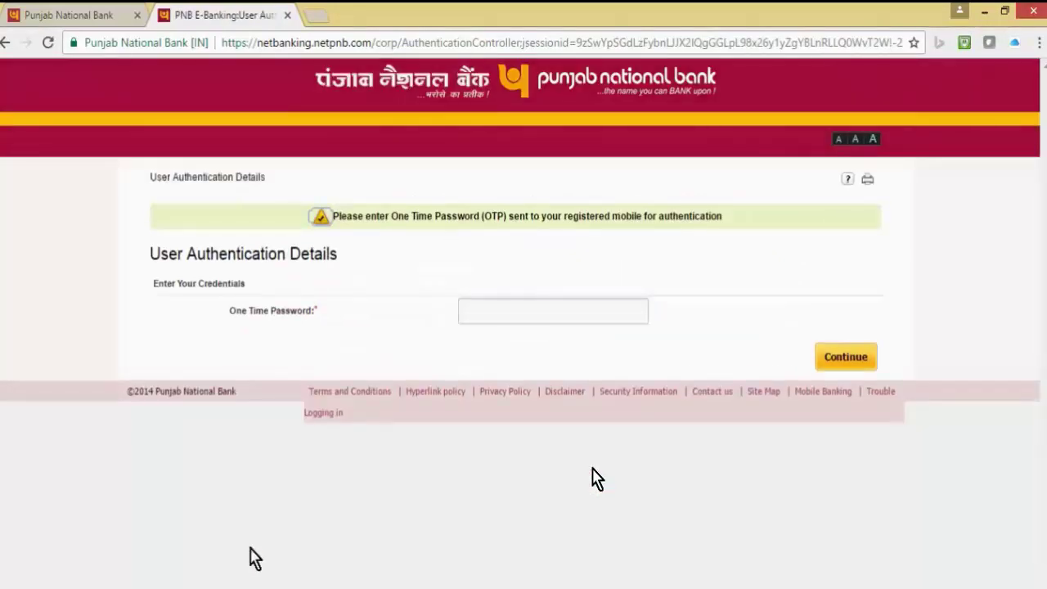
- Enter the one-time password received by SMS and continue
left_click(550, 301)
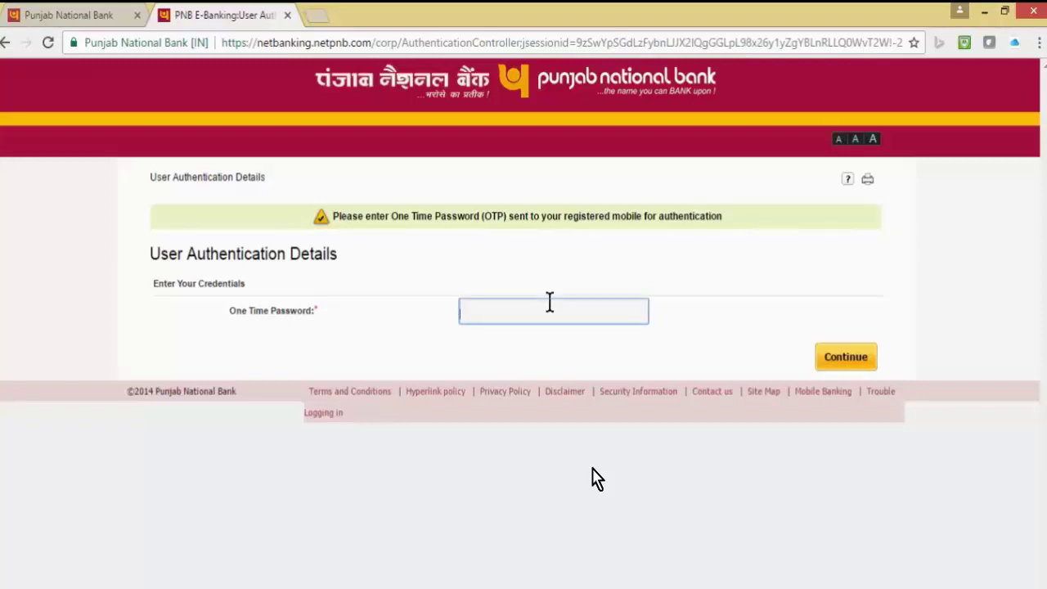
type("1234")
left_click(845, 357)
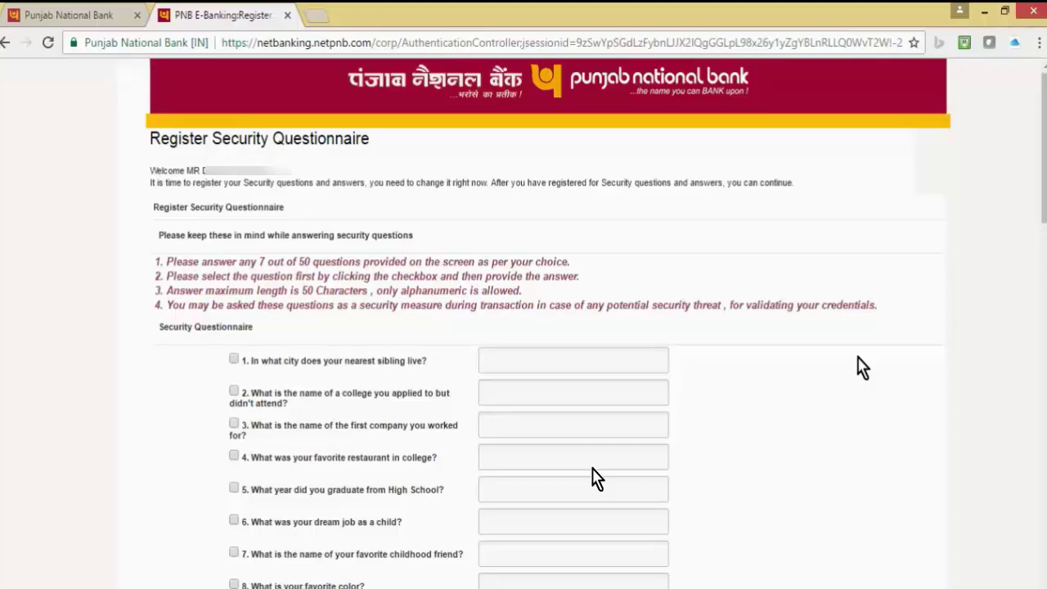
- Submit the answered Register Security Questionnaire form with Register
scroll(861, 368, "down", 1)
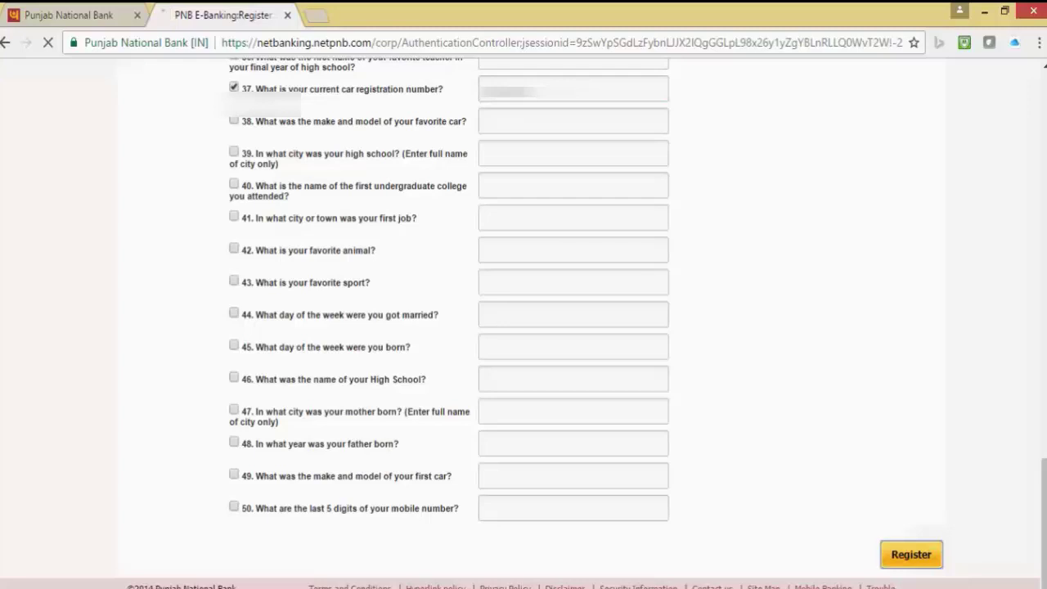
left_click(913, 553)
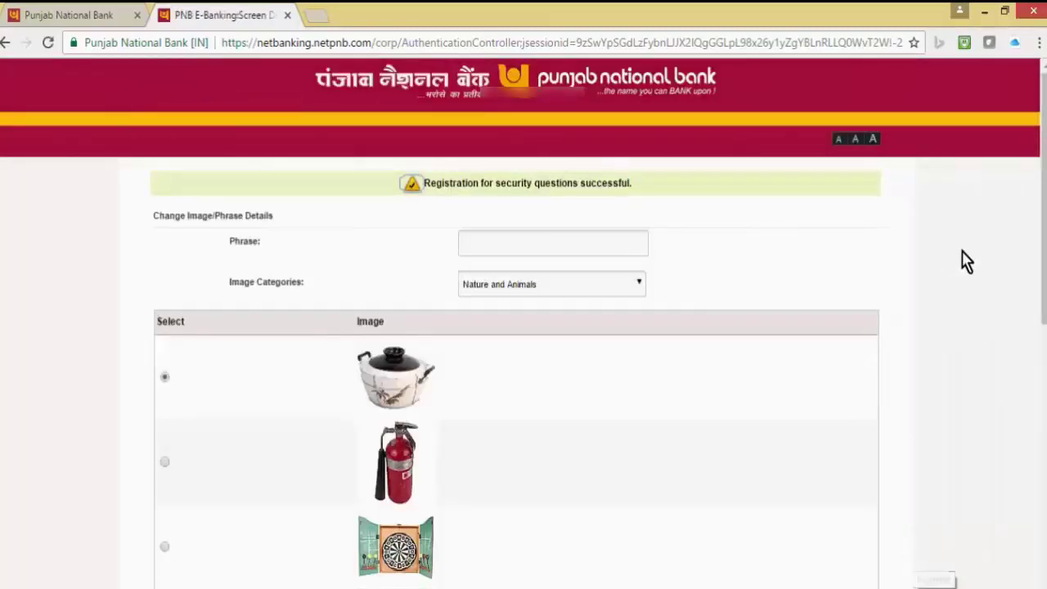
- Enter the security phrase 'this is table fan'
left_click(543, 252)
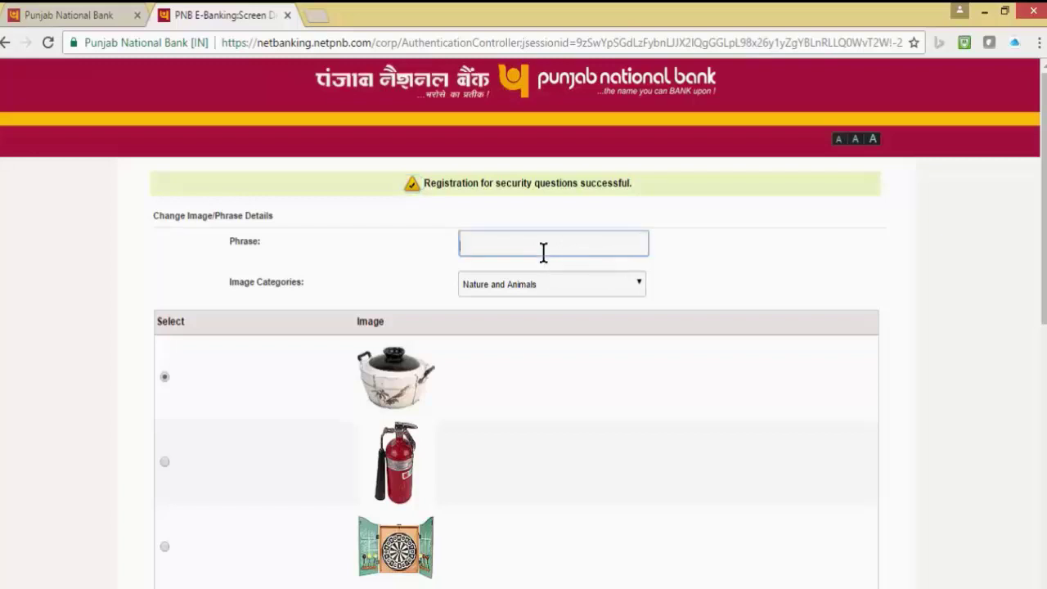
scroll(524, 327, "down", 2)
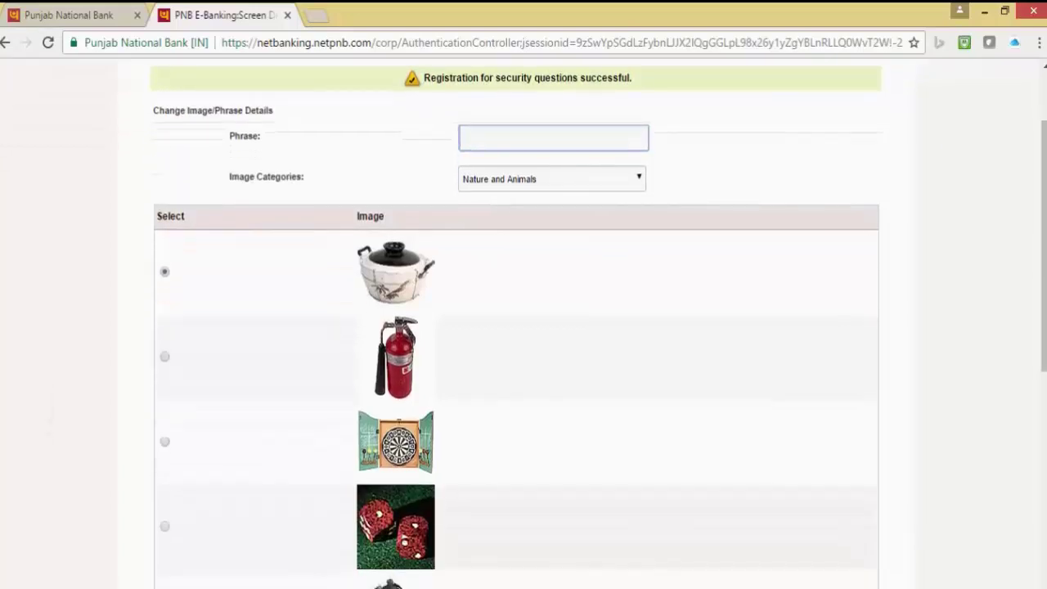
scroll(523, 327, "up", 2)
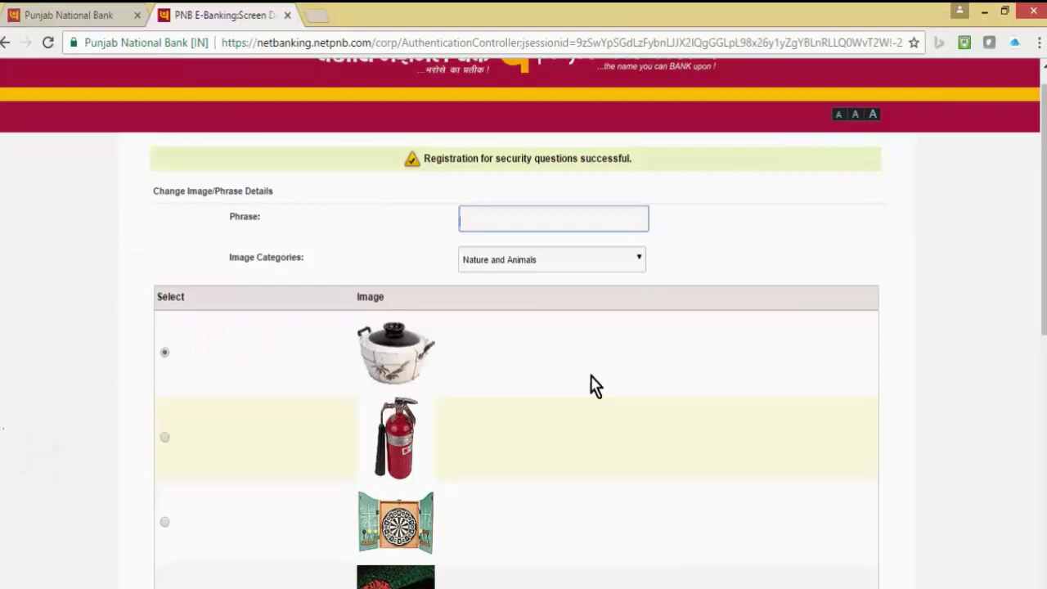
- Pick a table fan image from Food and Beverages, accept the terms, and save
left_click(624, 260)
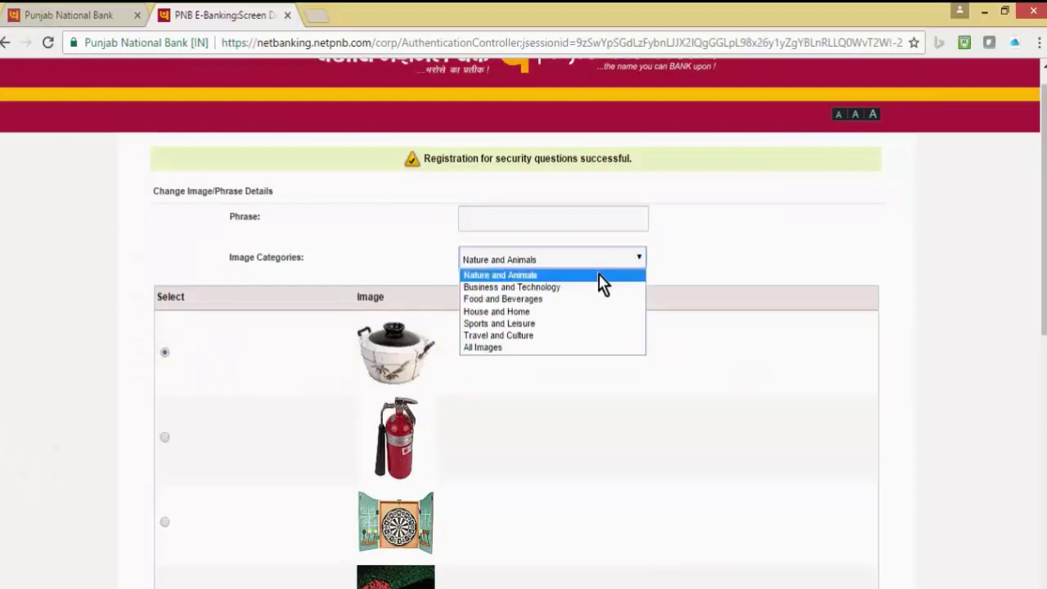
left_click(570, 298)
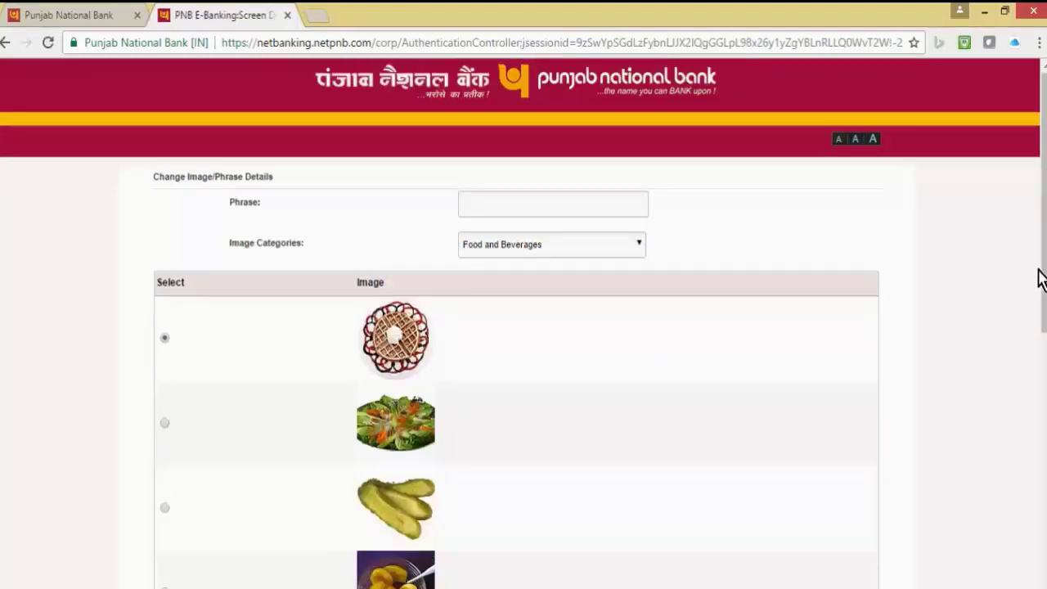
left_click(635, 247)
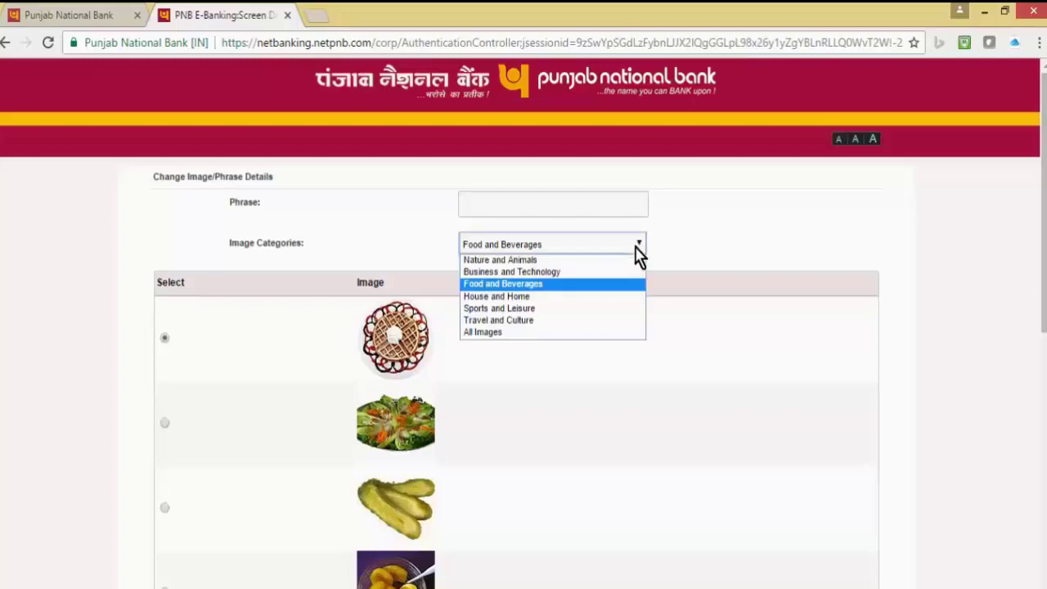
left_click(638, 252)
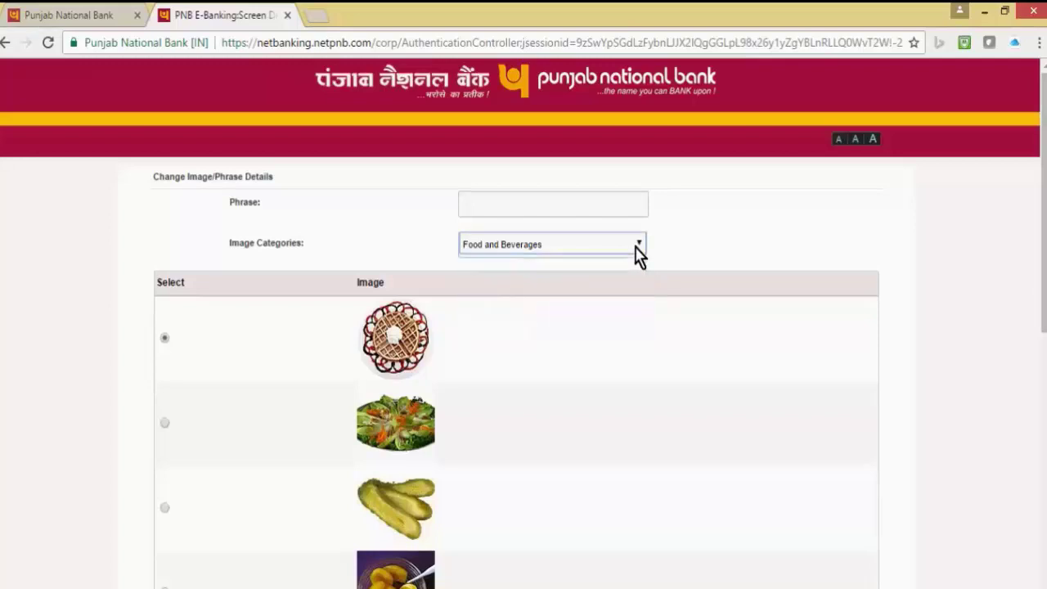
left_click_drag(1038, 180, 1039, 245)
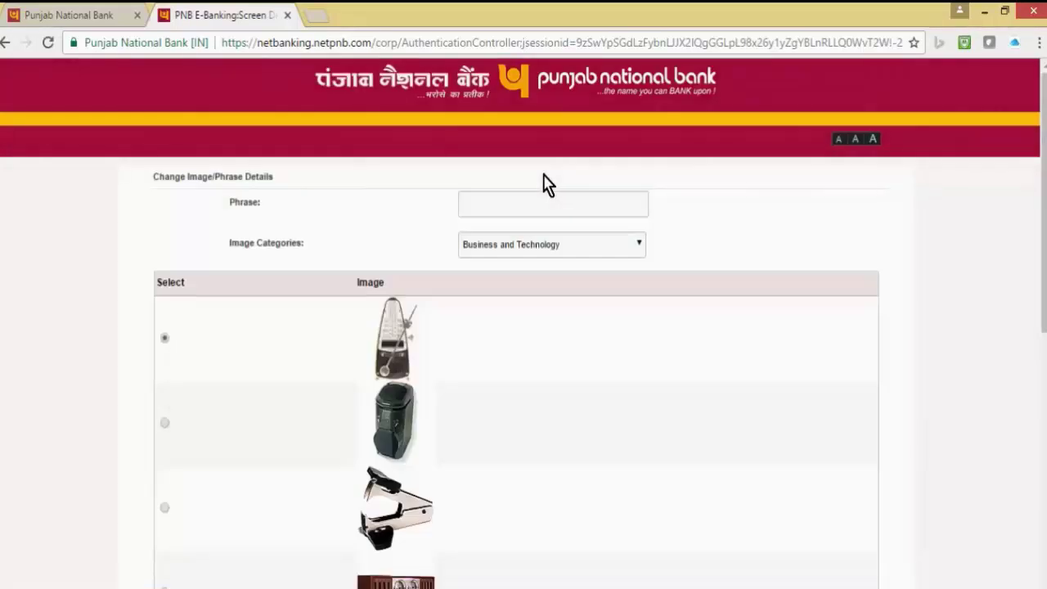
left_click_drag(1042, 288, 1036, 385)
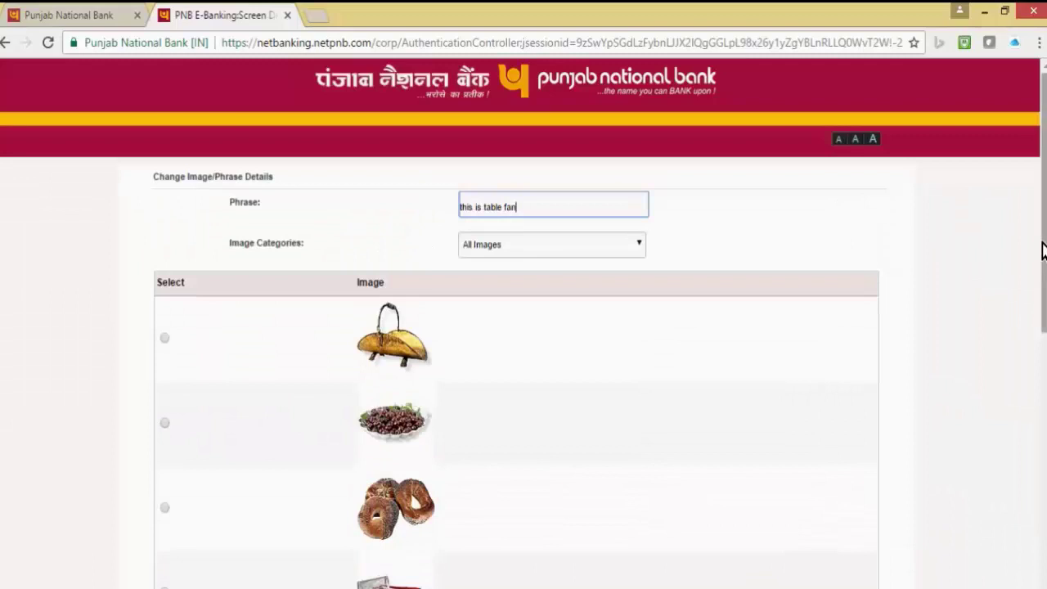
left_click_drag(1042, 252, 1009, 531)
left_click(463, 499)
left_click(847, 543)
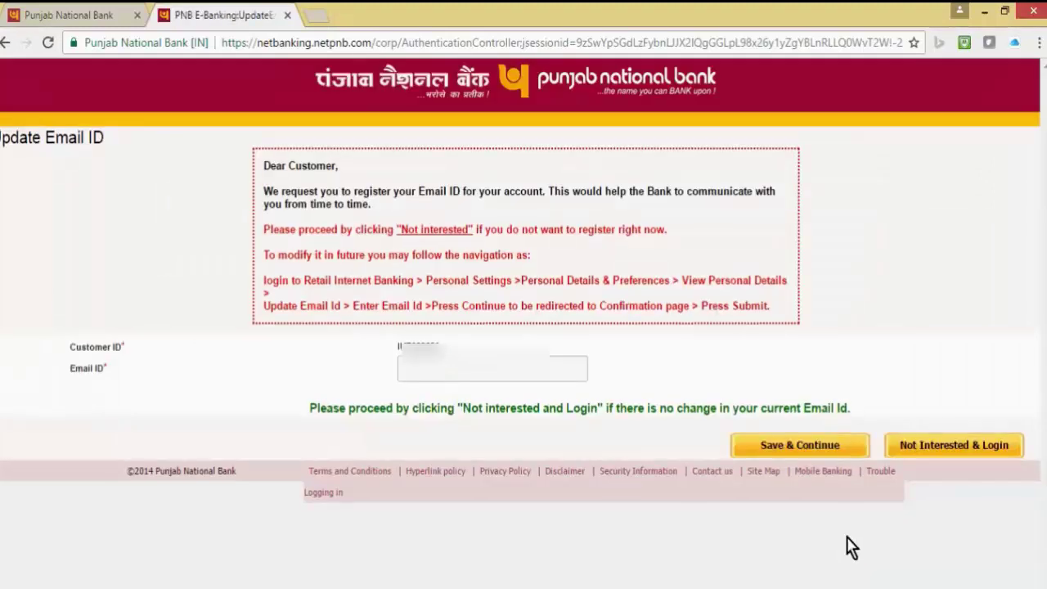
- Fill in the account's e-mail address and save it
left_click(502, 378)
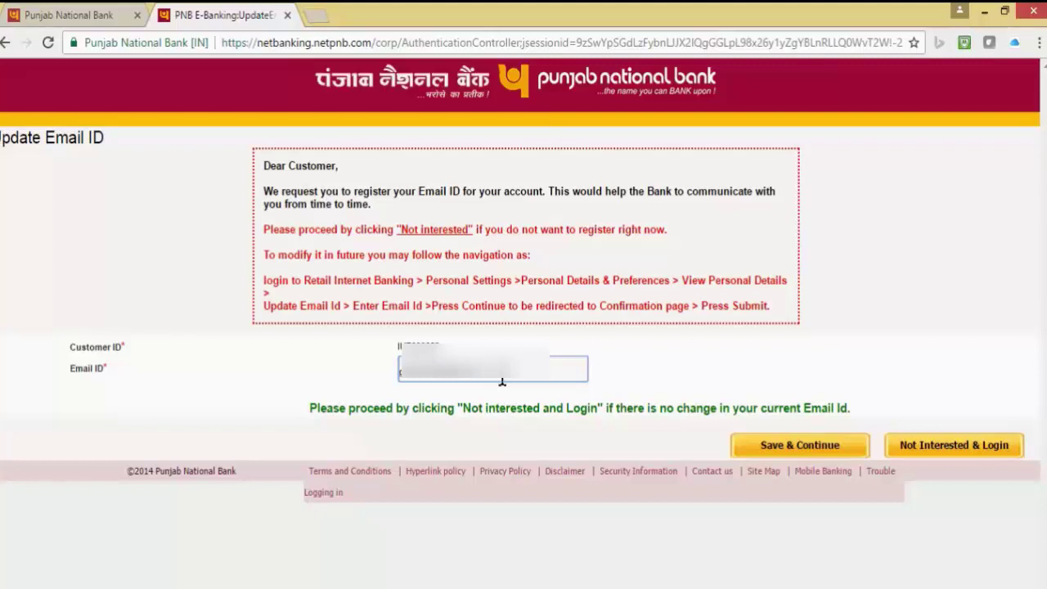
left_click(785, 447)
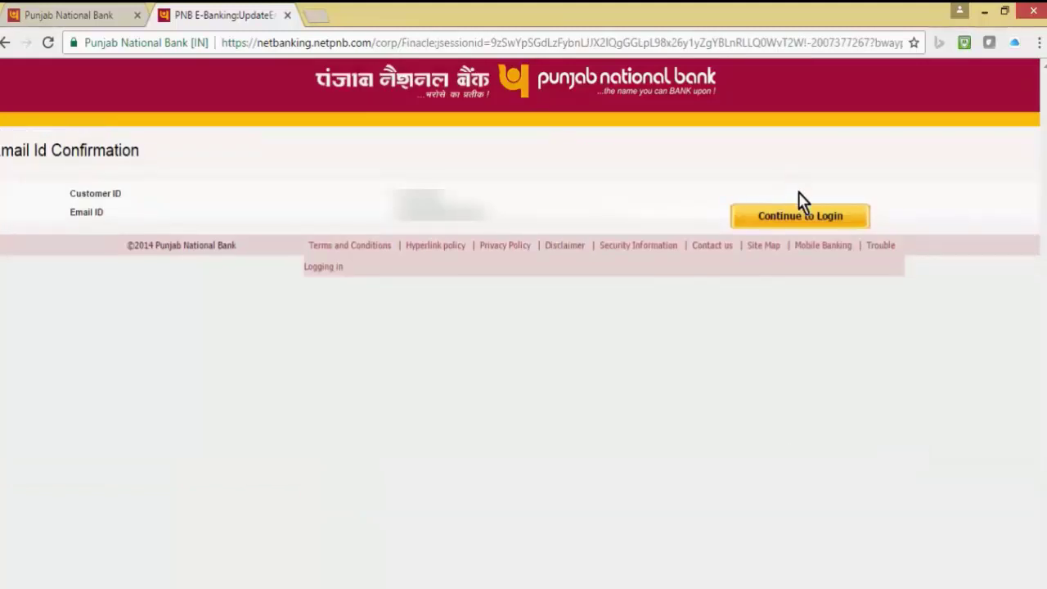
- Continue from the Email Id Confirmation page to the account dashboard
left_click(788, 221)
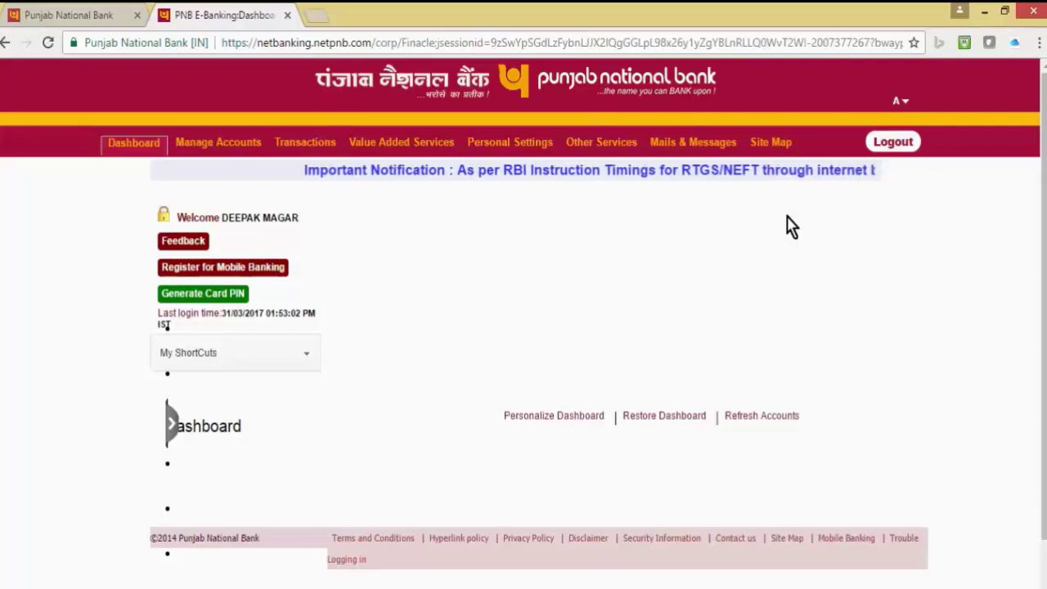
- Close the E-Banking dashboard tab, returning to the pnbindia.in homepage
key("ctrl+w")
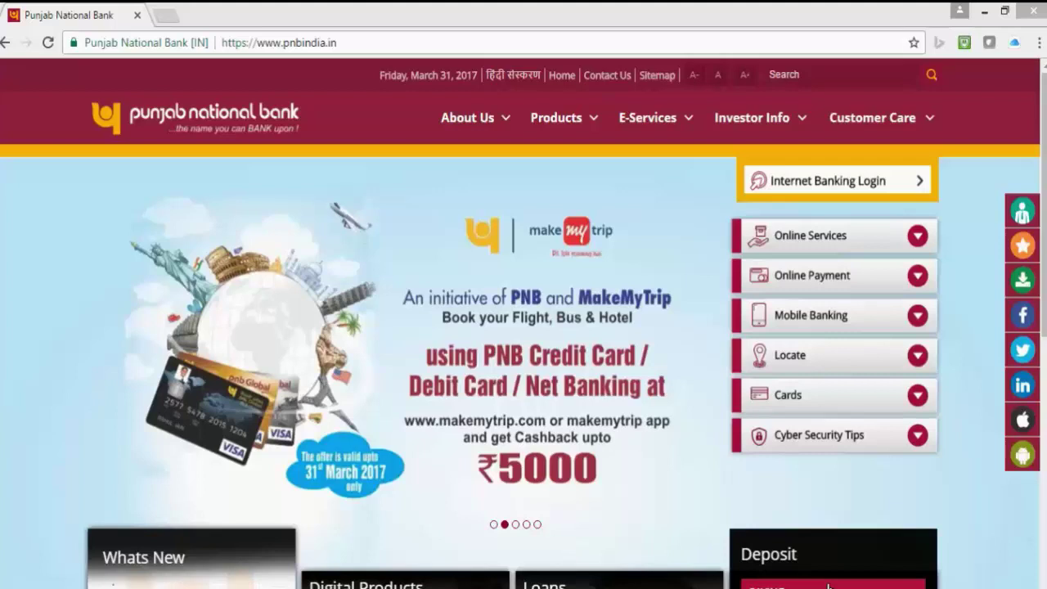